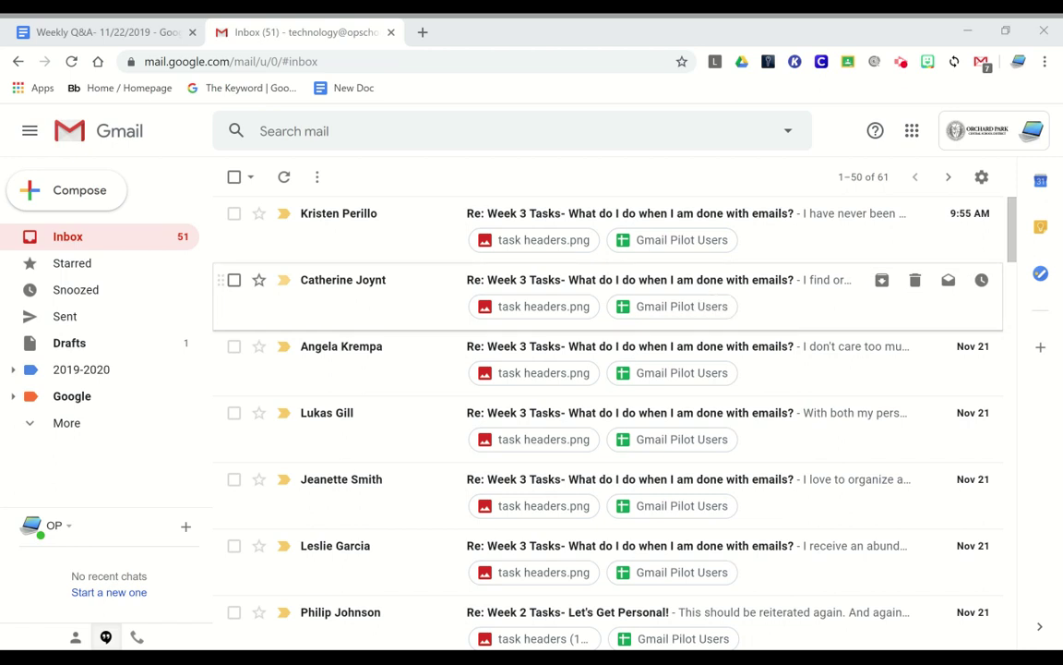
Select the newest Week 3 Tasks reply and list its extra message actions
click(234, 214)
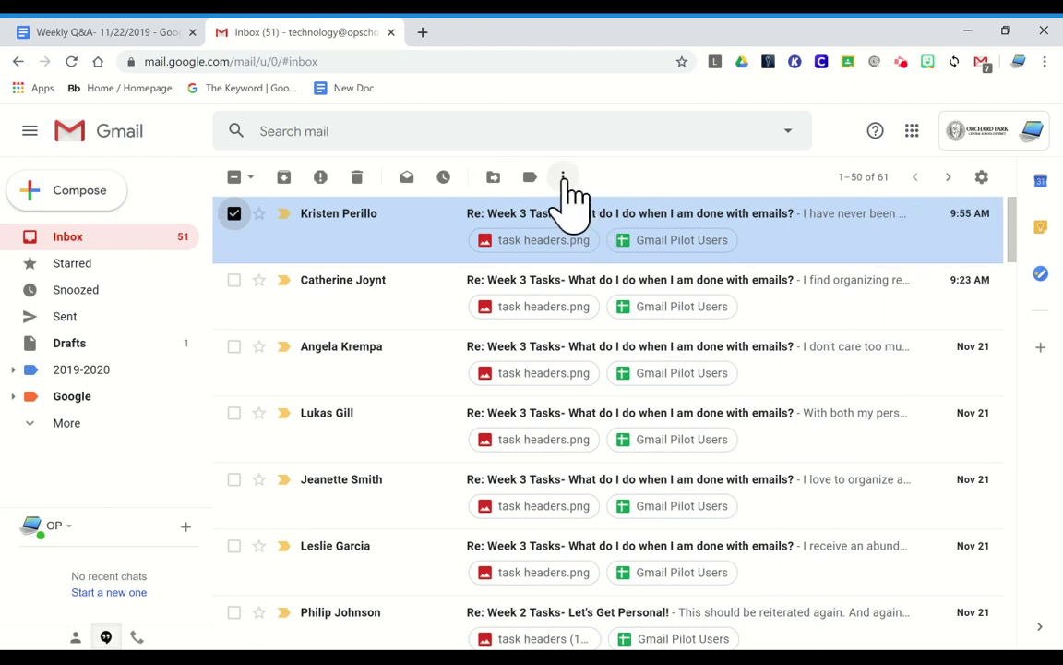
click(563, 177)
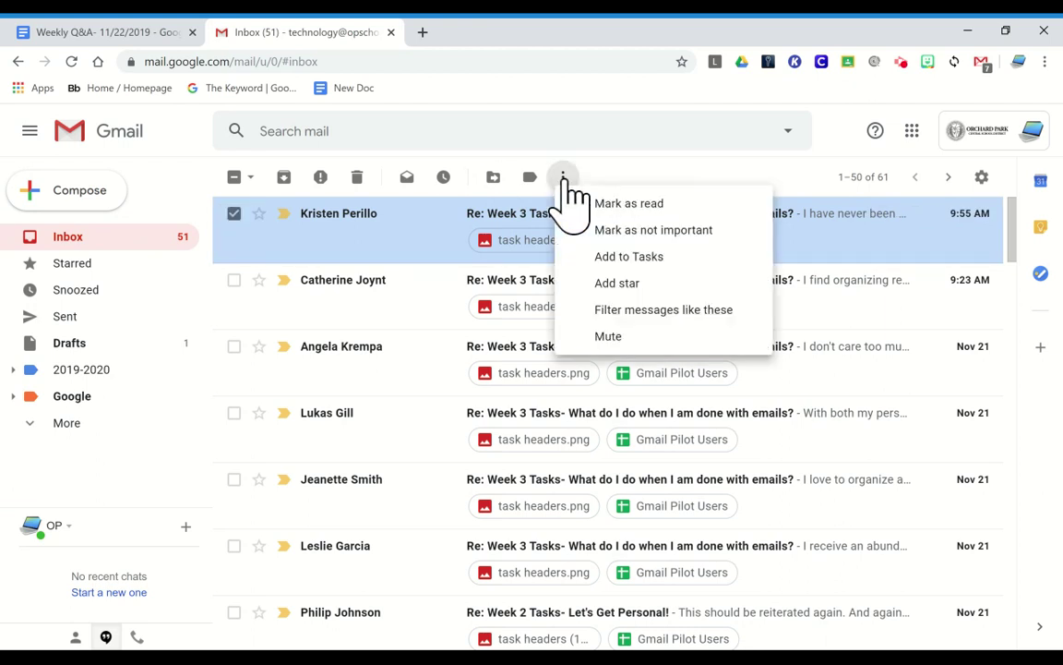
Start a filter for mail from this message's sender, which matches 3 existing messages
click(636, 314)
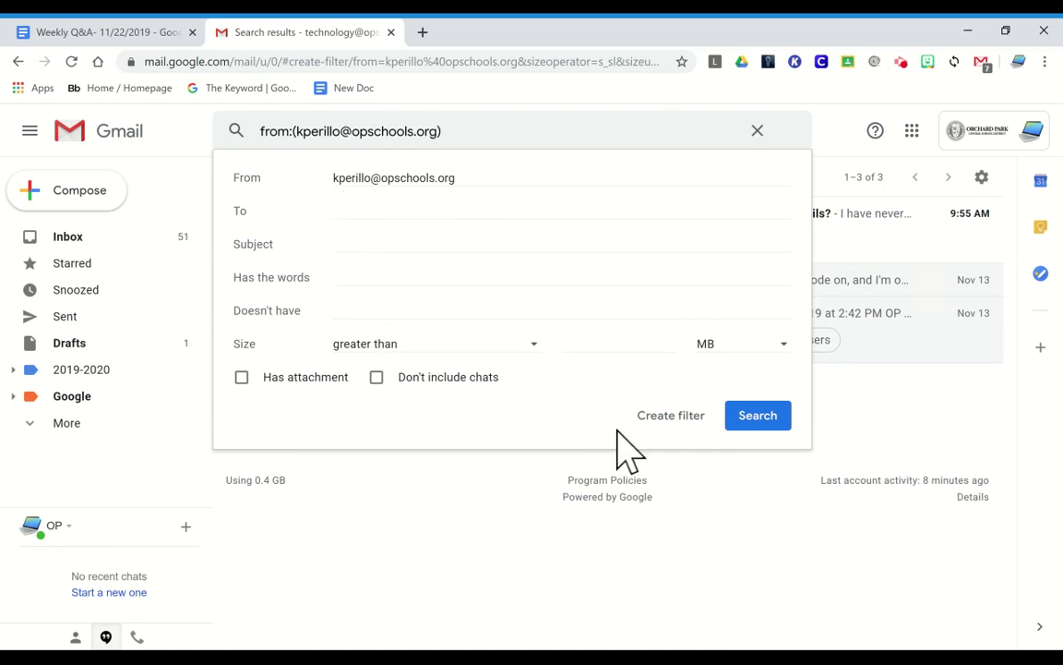
click(684, 423)
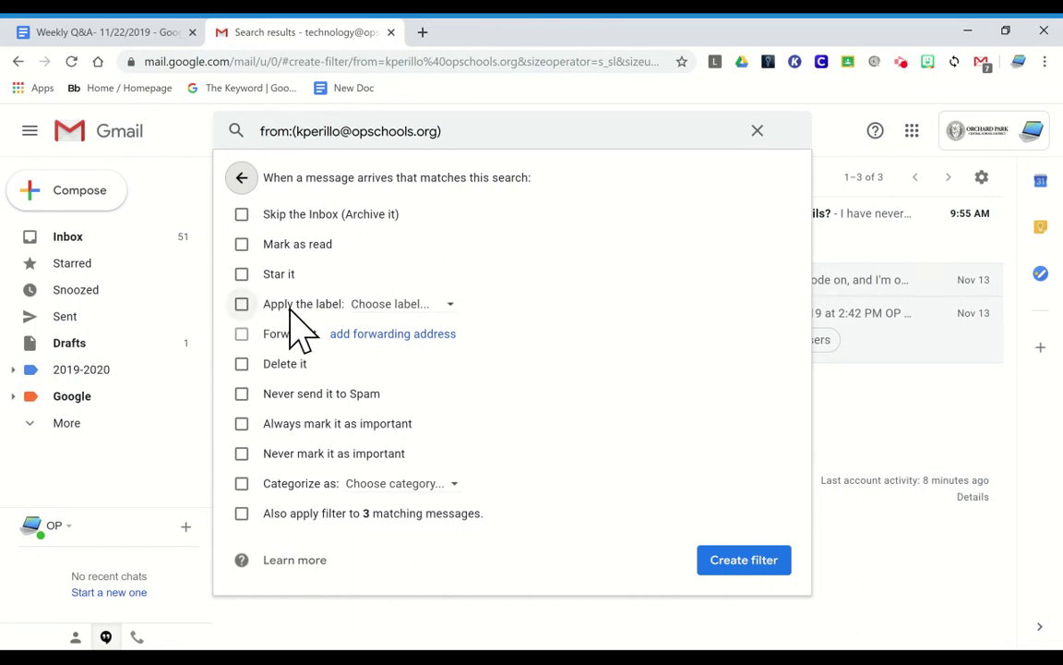
Label the sender's mail with a new label named after them, also applied to the 3 matches
click(243, 305)
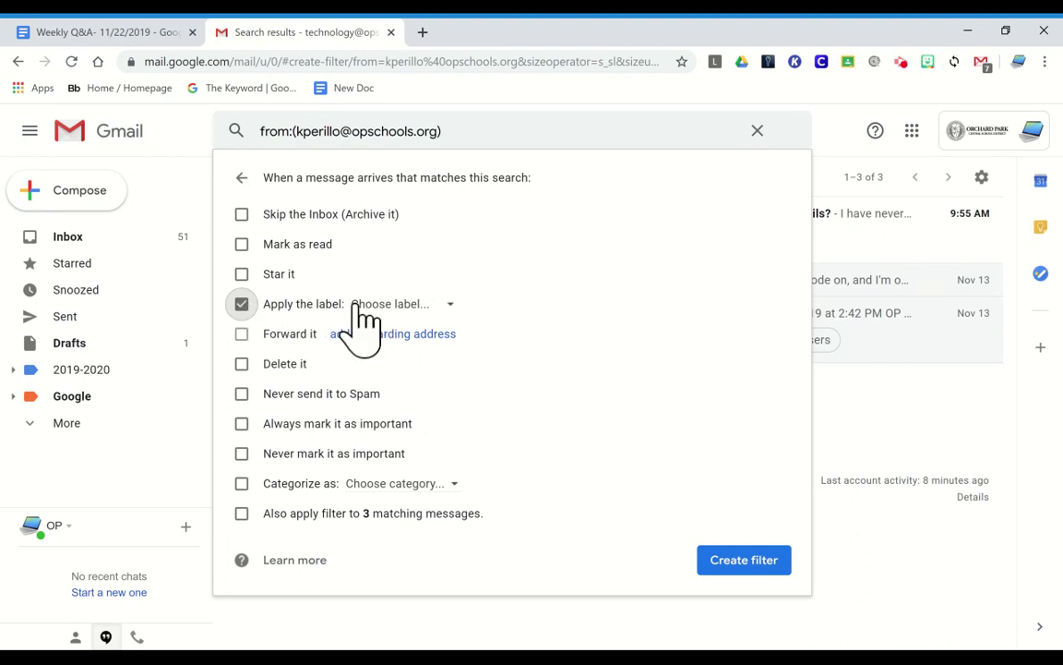
click(390, 303)
click(422, 337)
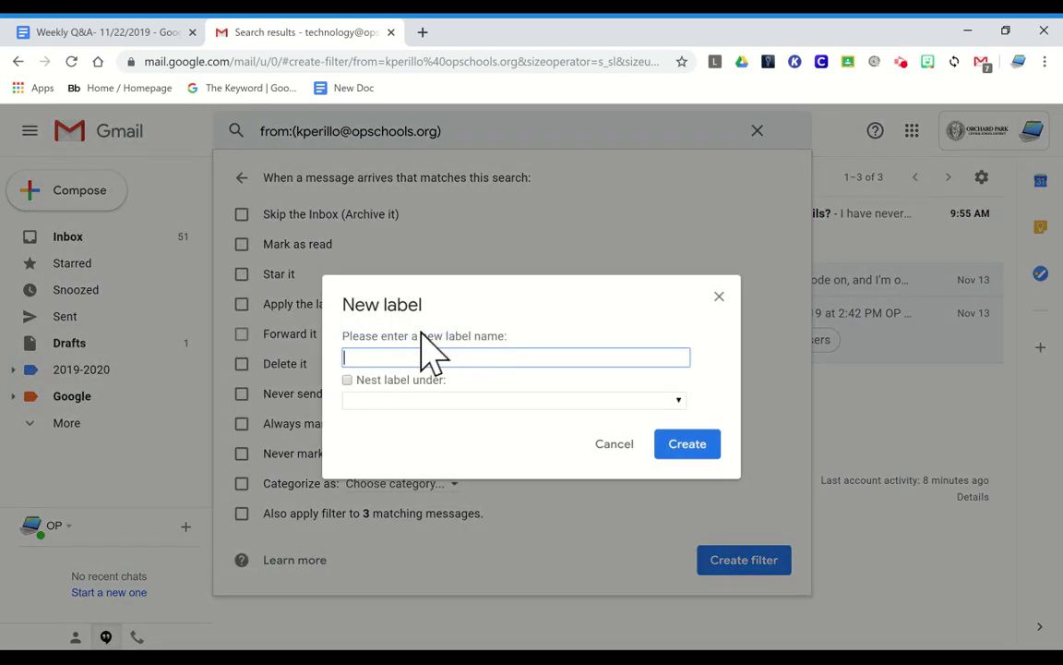
click(688, 444)
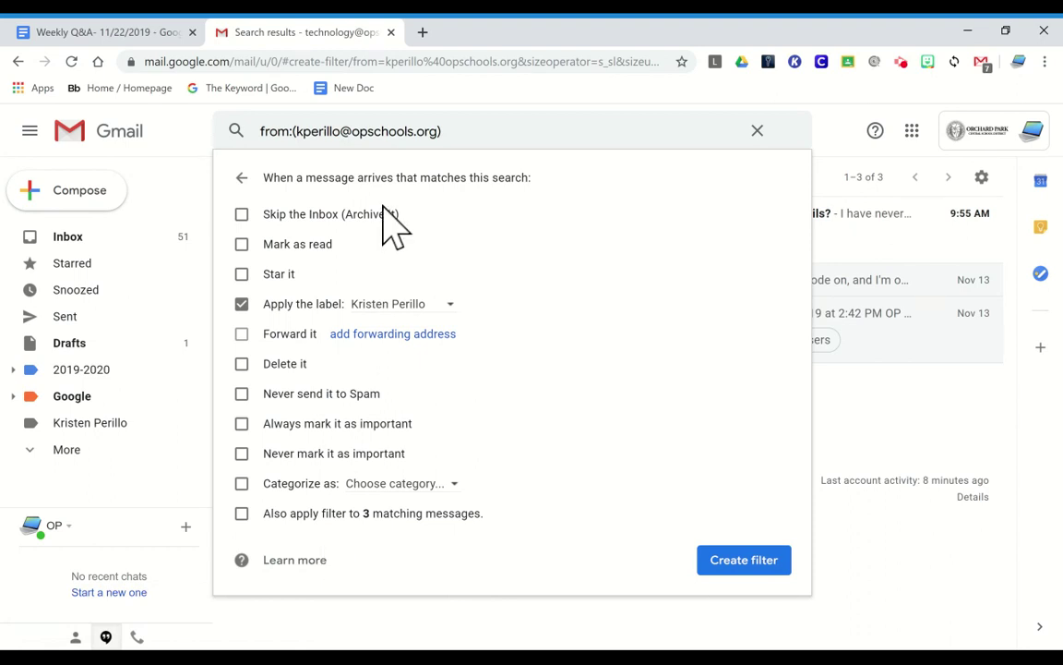
click(244, 514)
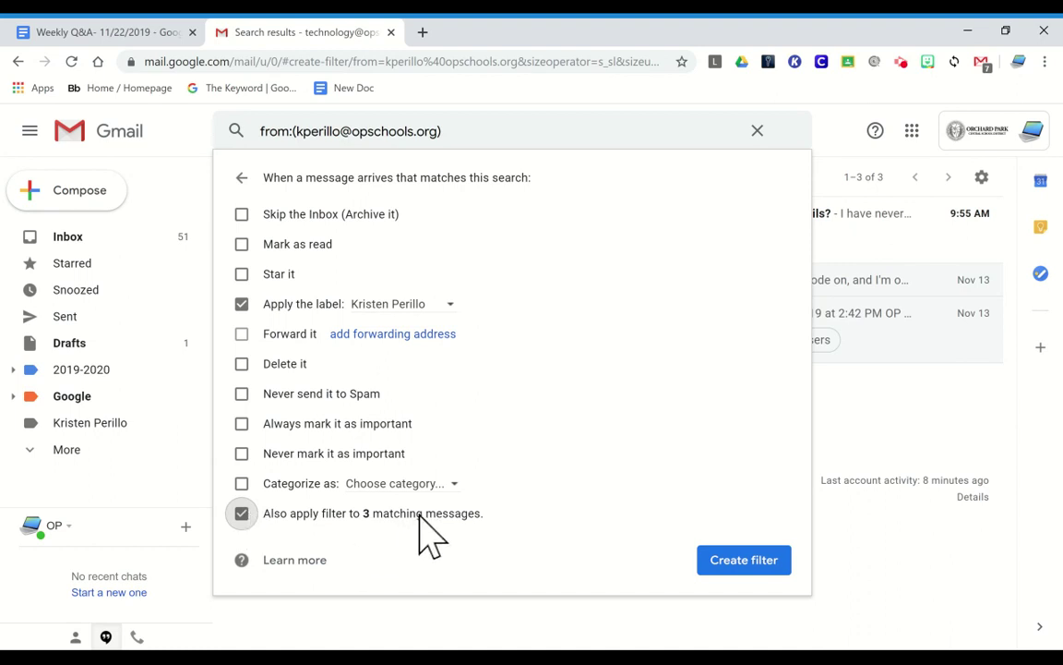
click(745, 560)
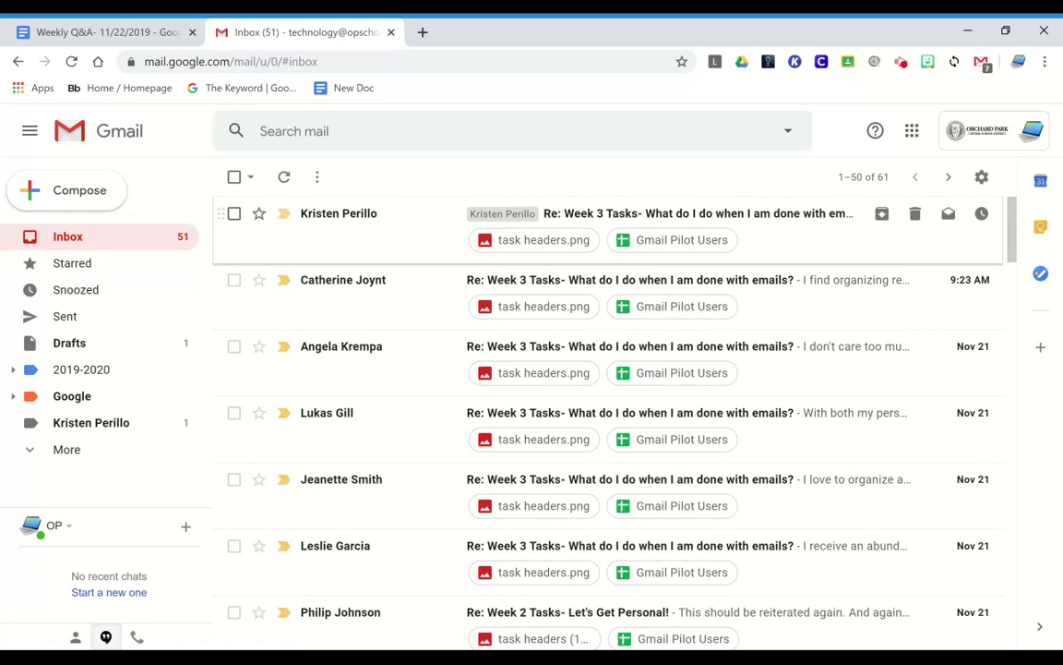
click(92, 425)
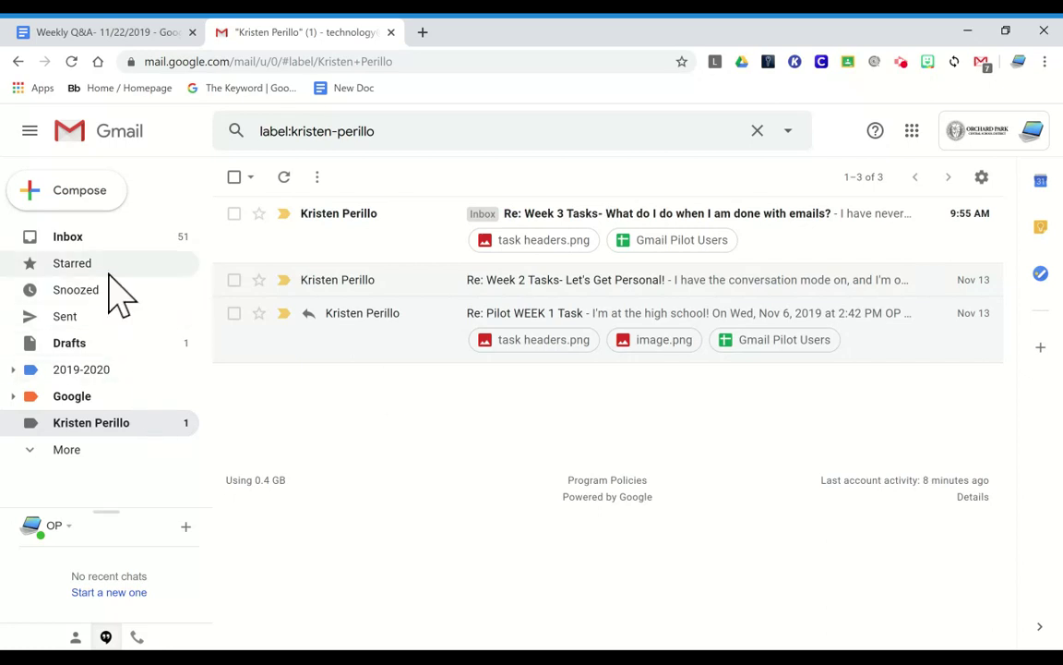
click(96, 246)
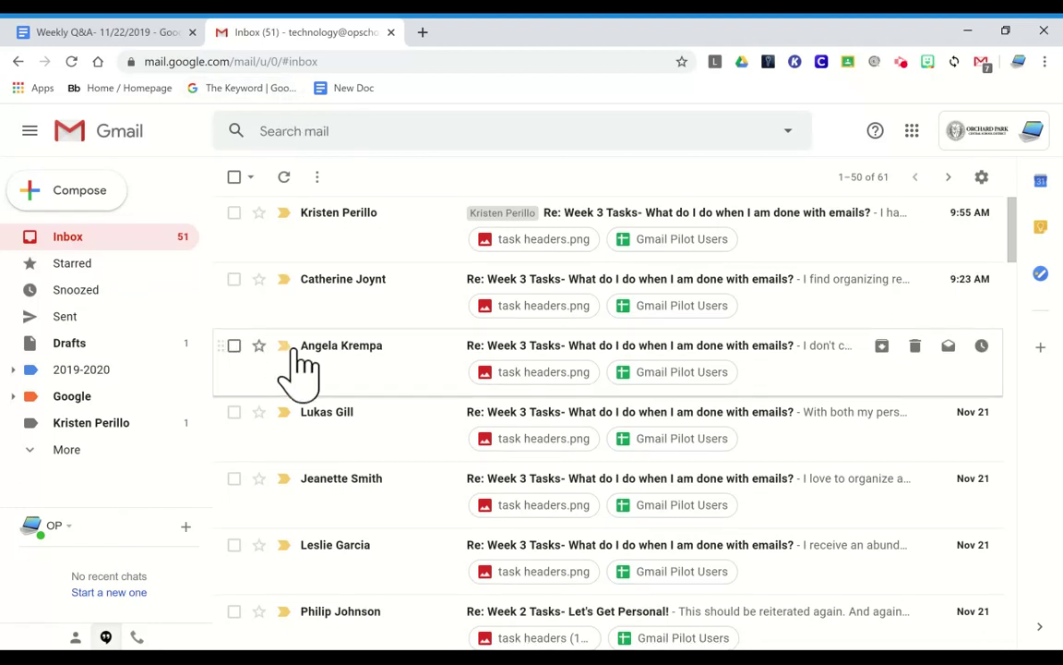
Start a filter for mail from the second inbox message's sender, matching 3 messages
scroll(297, 369, down, 1)
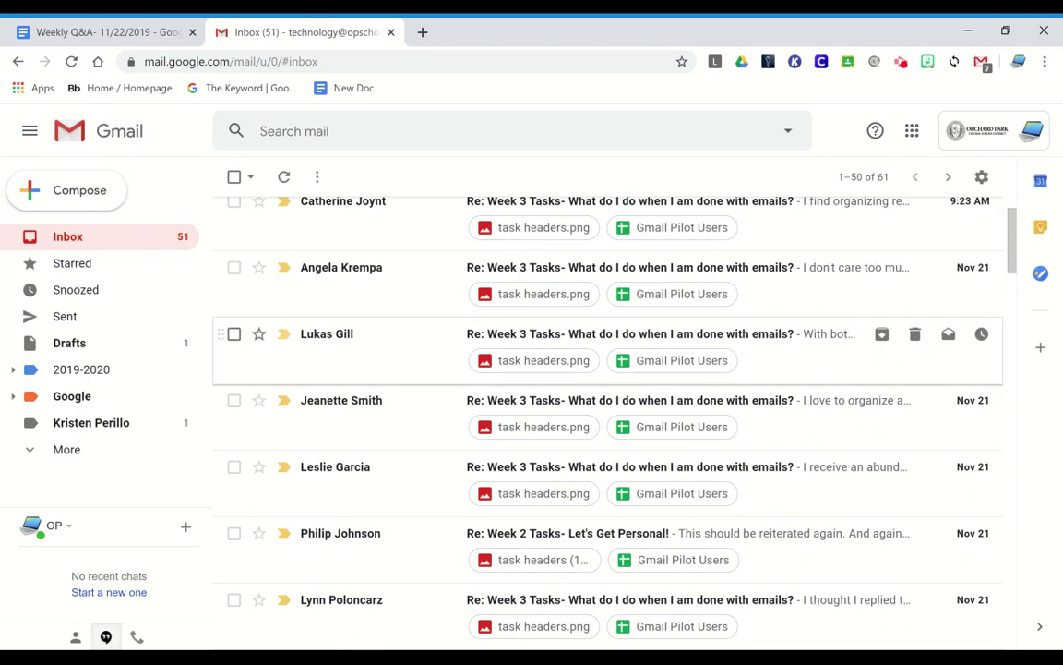
scroll(277, 369, up, 1)
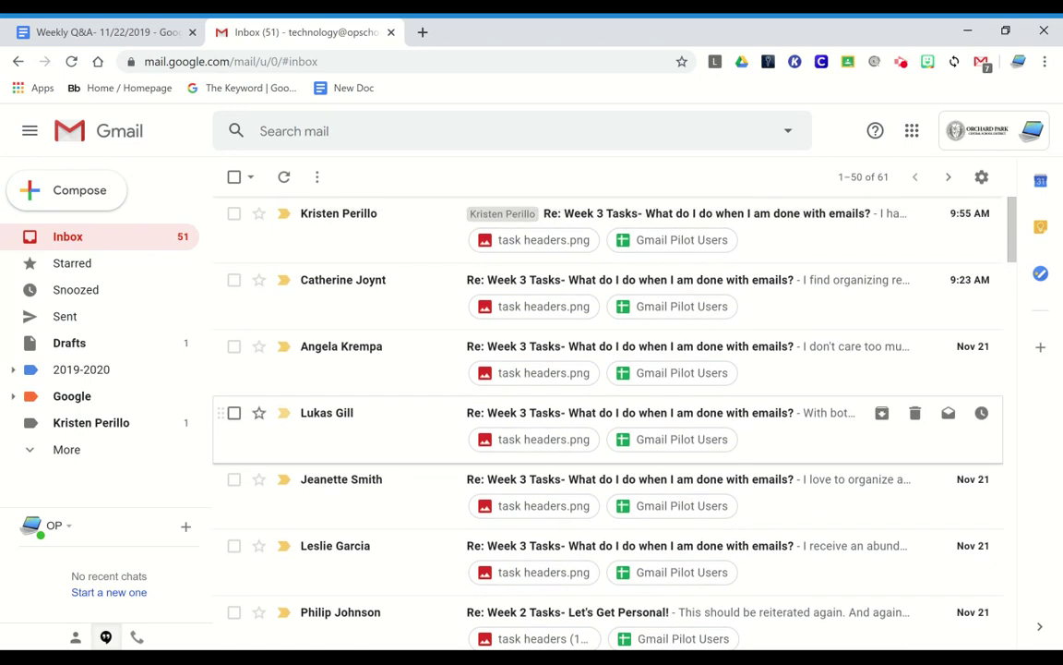
click(233, 280)
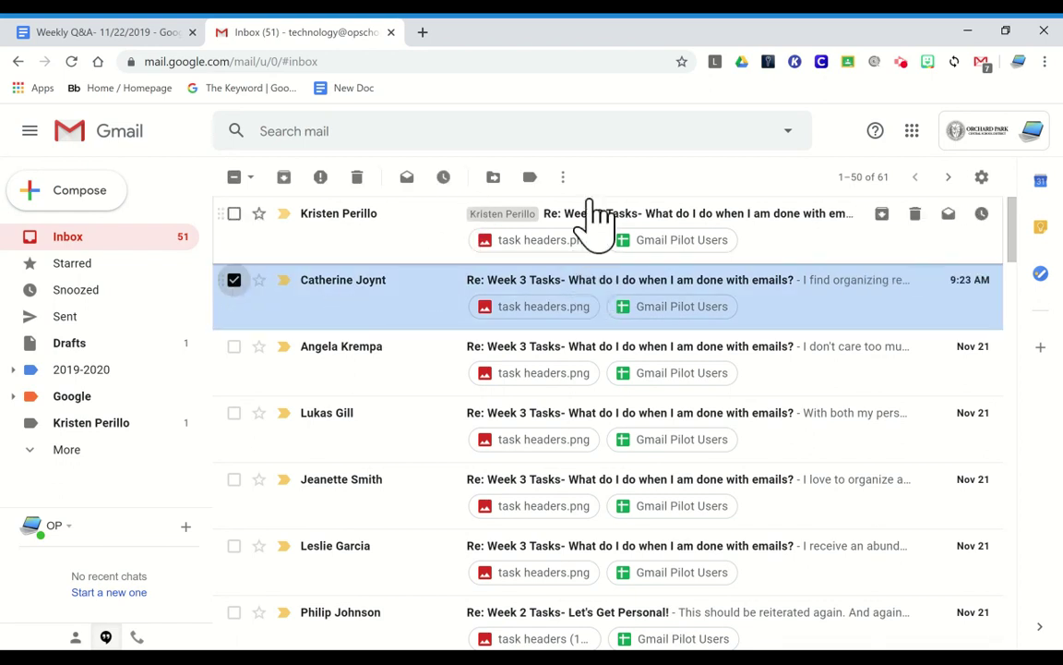
click(563, 177)
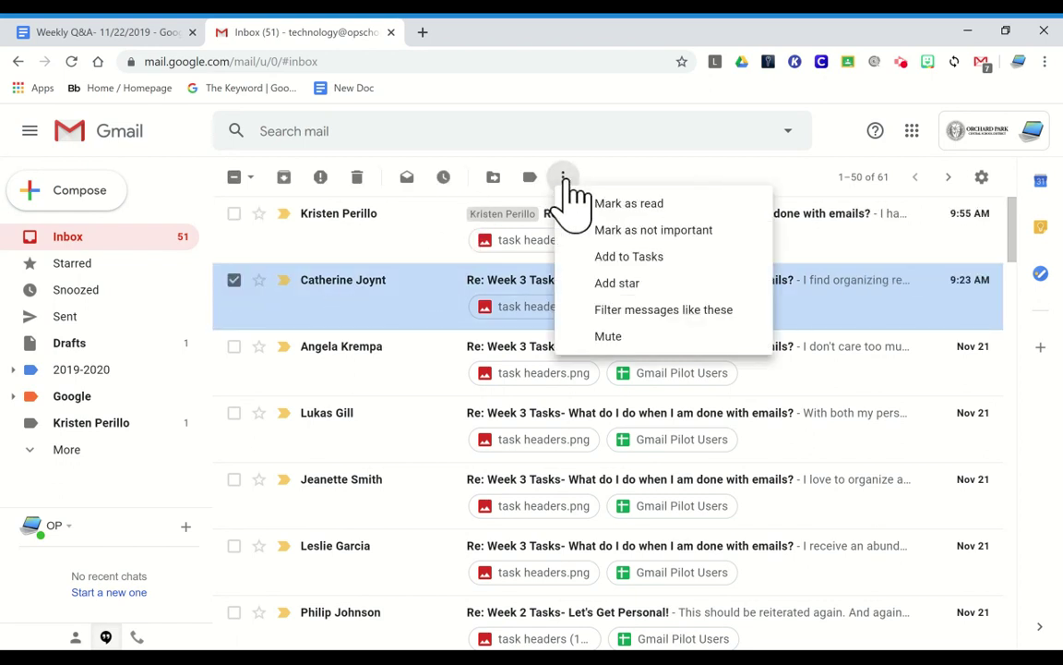
click(634, 314)
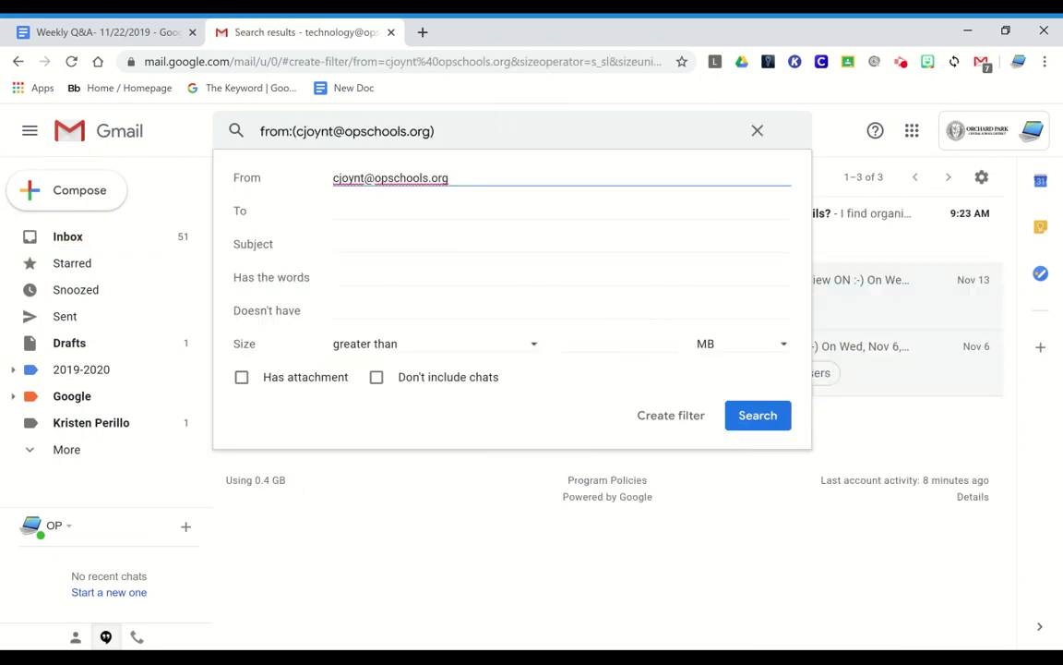
click(675, 417)
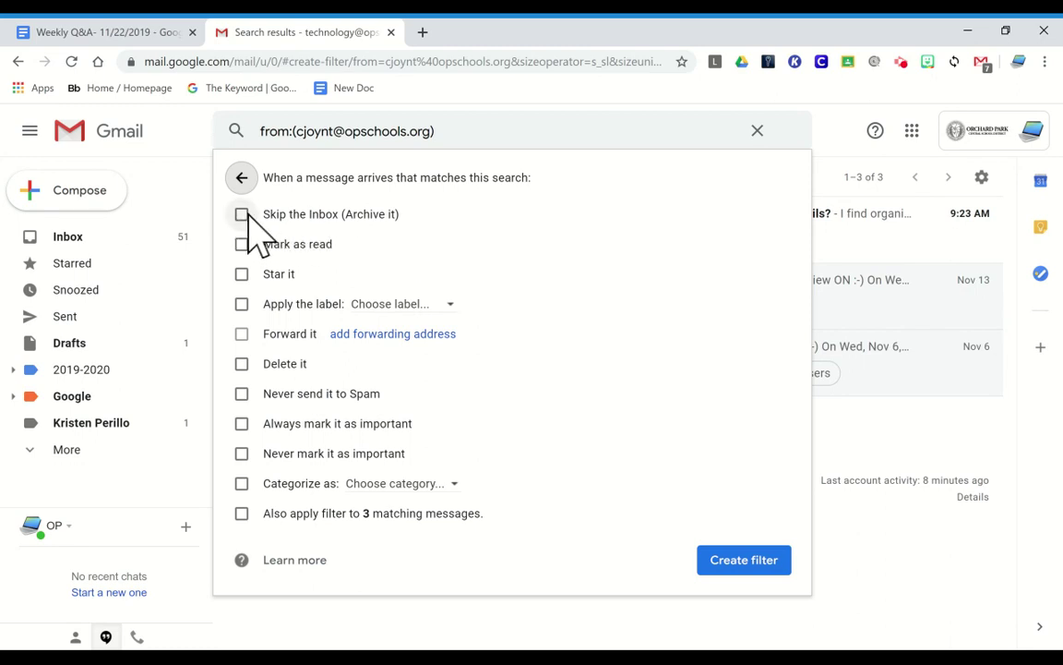
Tick Mark as read and Skip the Inbox, then return to the search criteria
click(241, 244)
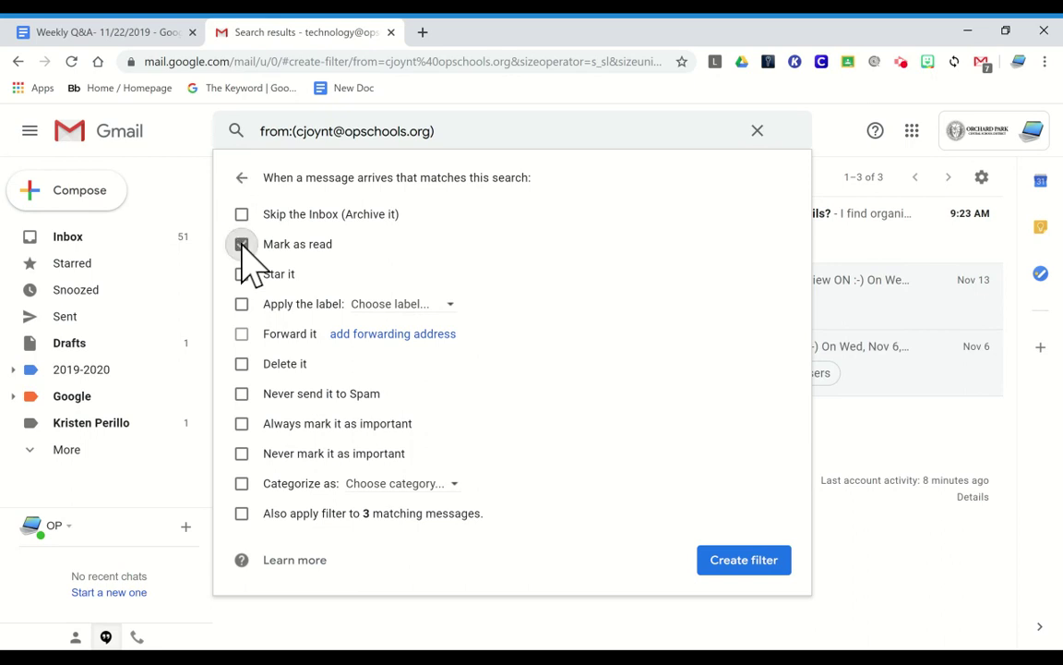
click(241, 215)
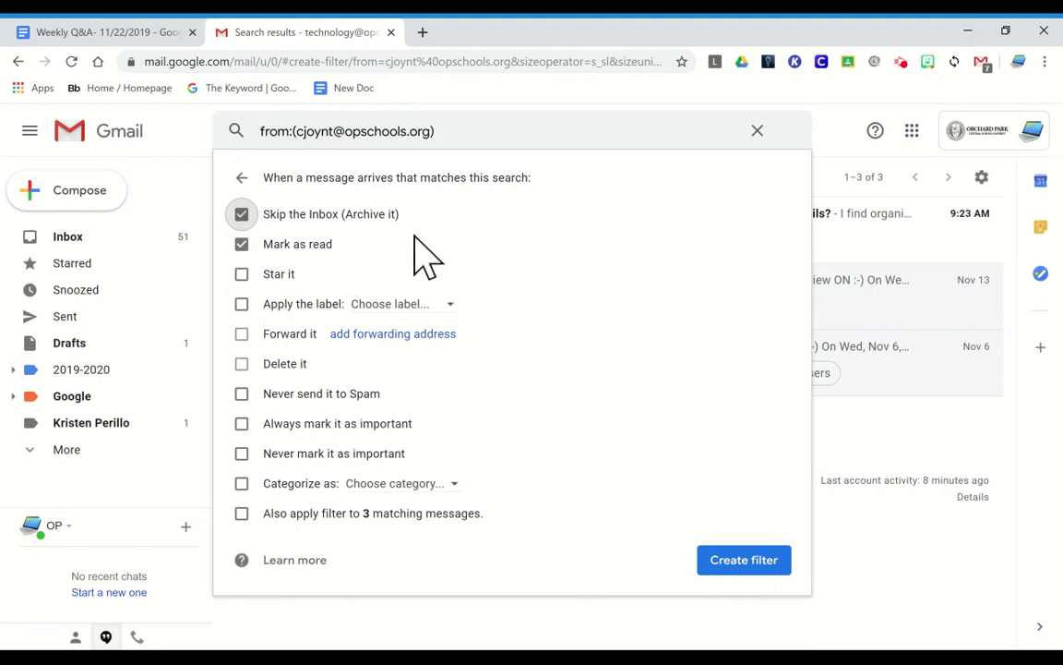
click(242, 177)
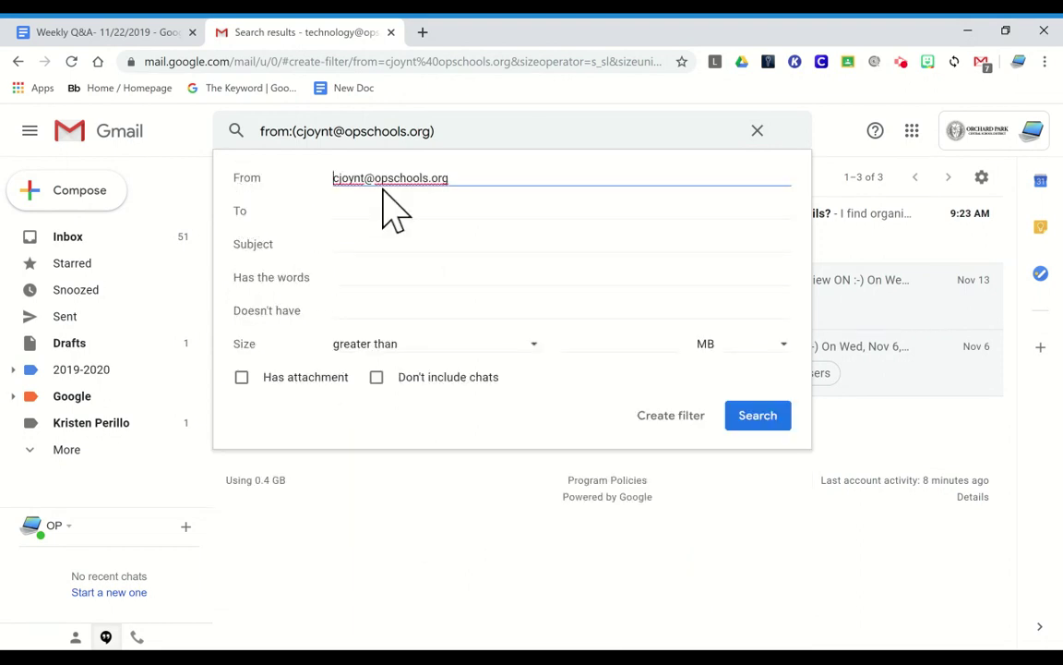
Empty the From field and set the filter's Subject to 'RTI Meeting Notes'
drag(334, 178, 450, 178)
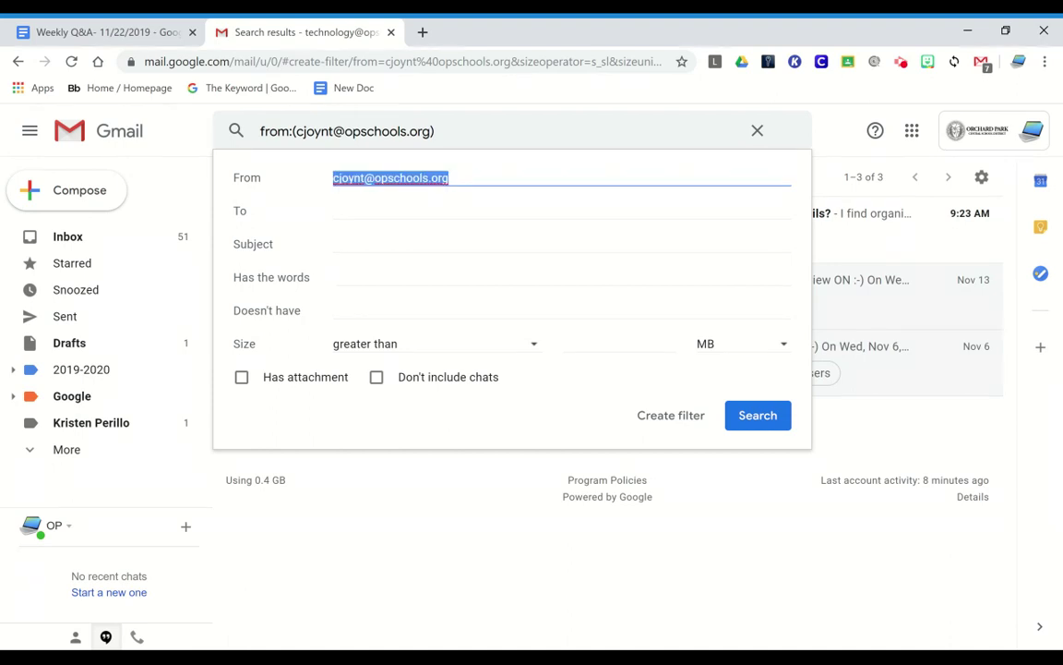
key(BackSpace)
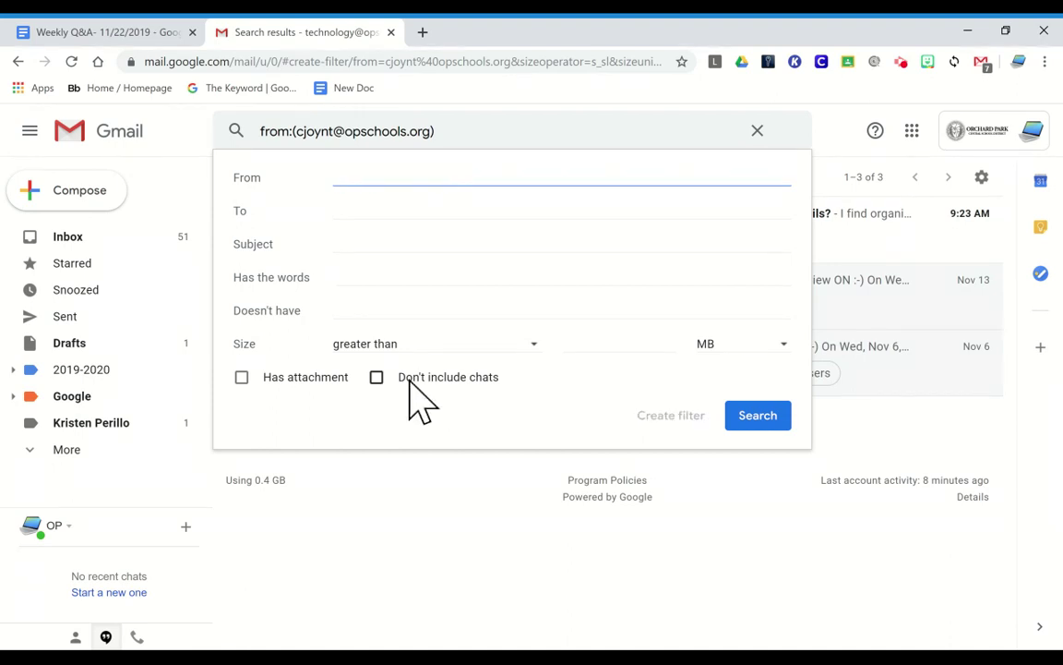
click(349, 278)
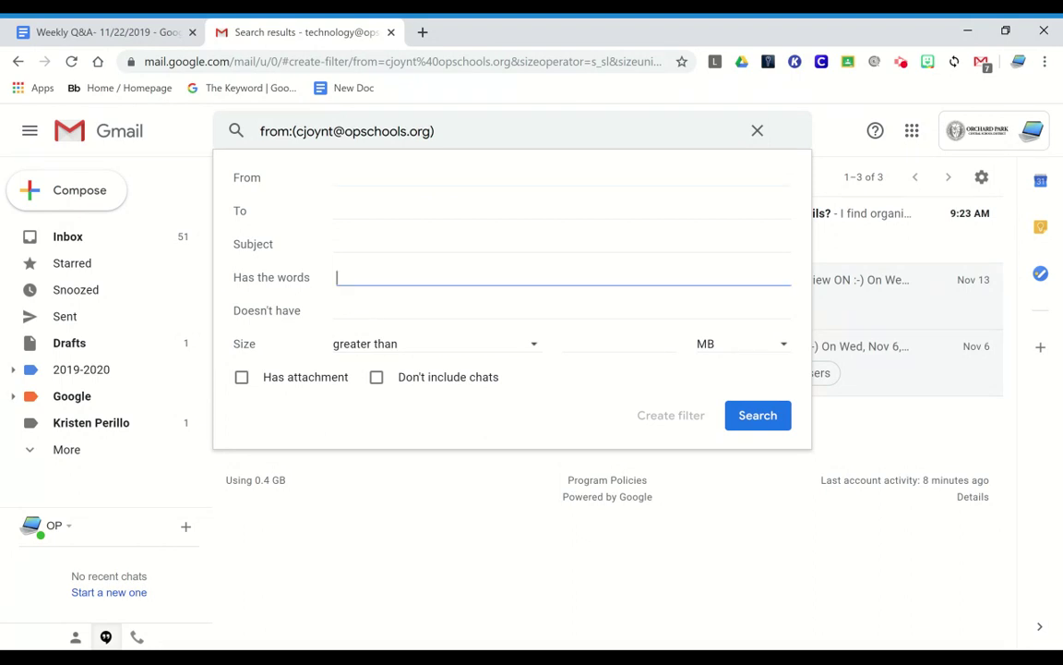
text(RTI Meeting Notes)
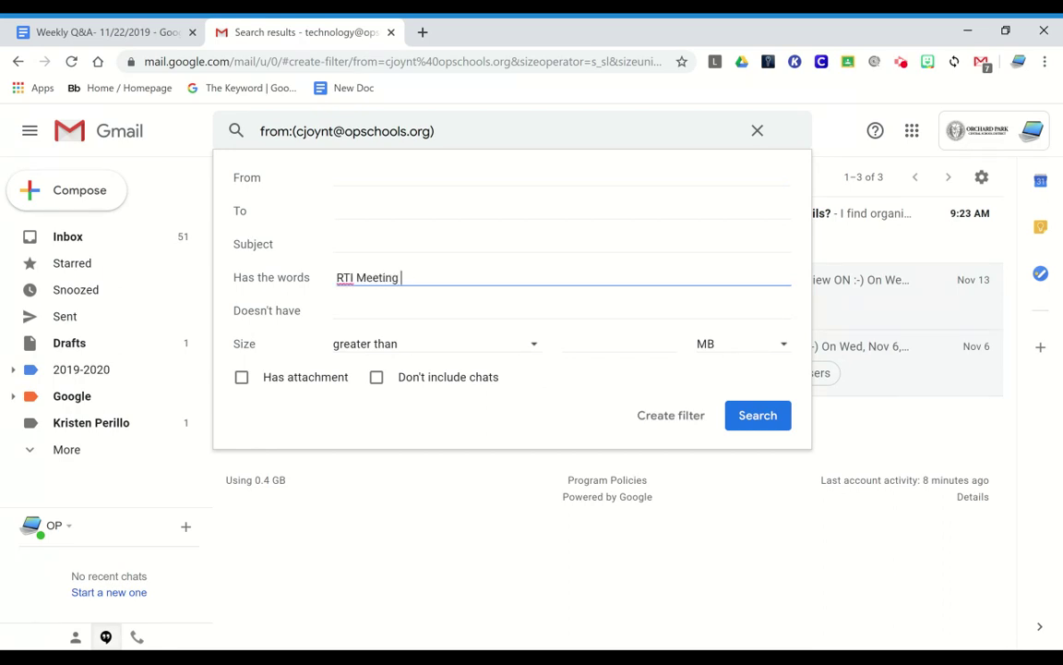
triple_click(351, 278)
key(ctrl+c)
key(BackSpace)
click(334, 247)
key(ctrl+v)
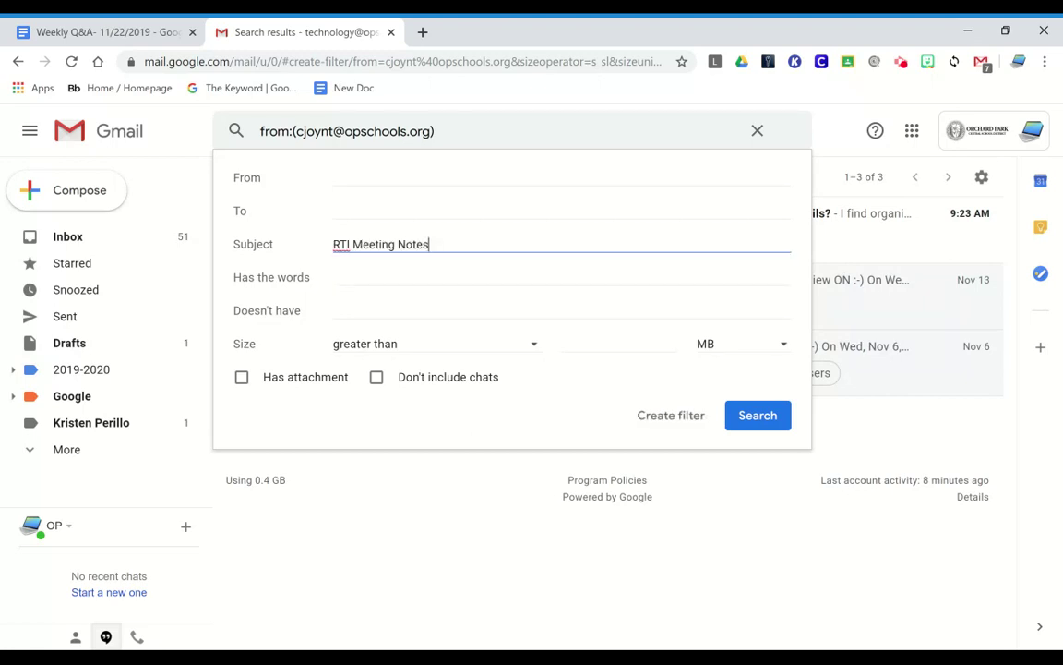
click(337, 278)
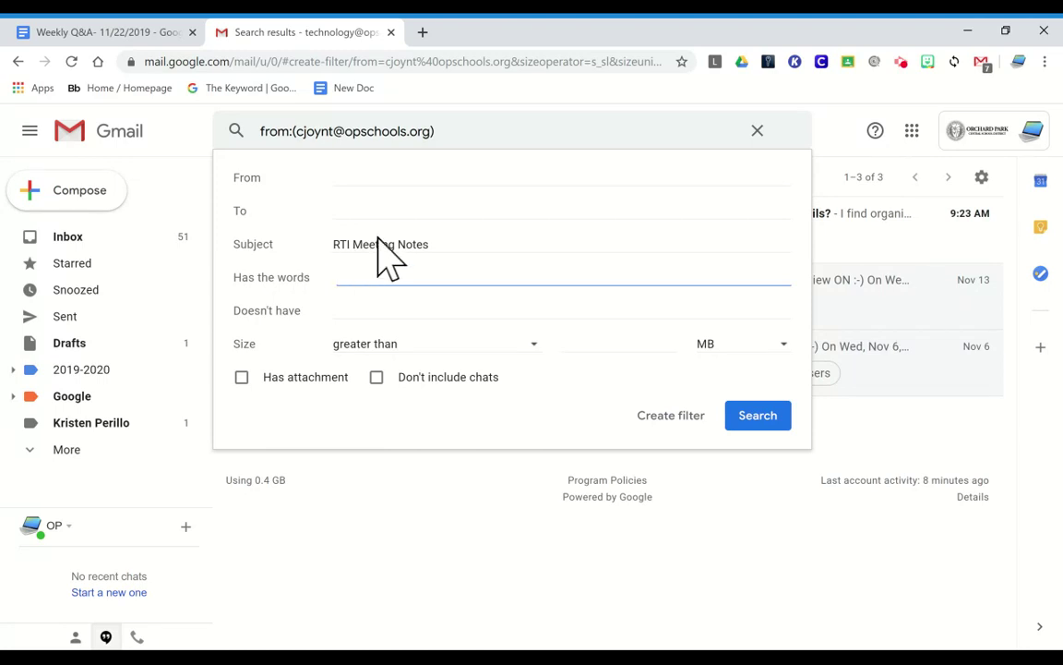
Create a new 'RTI Notes' label and set it as the subject filter's label
click(671, 415)
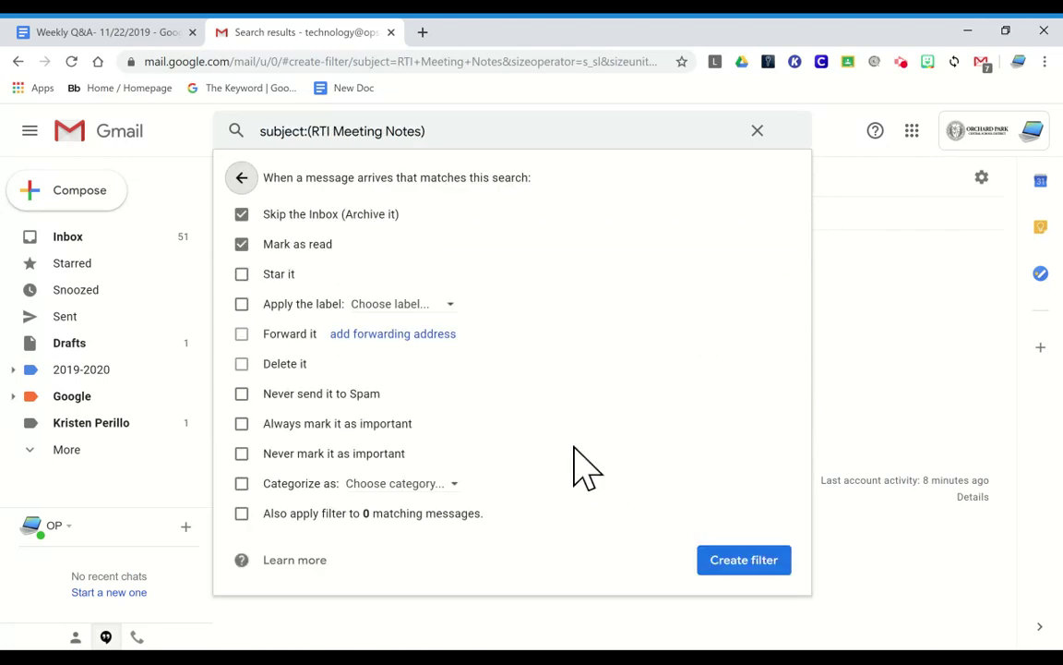
click(277, 307)
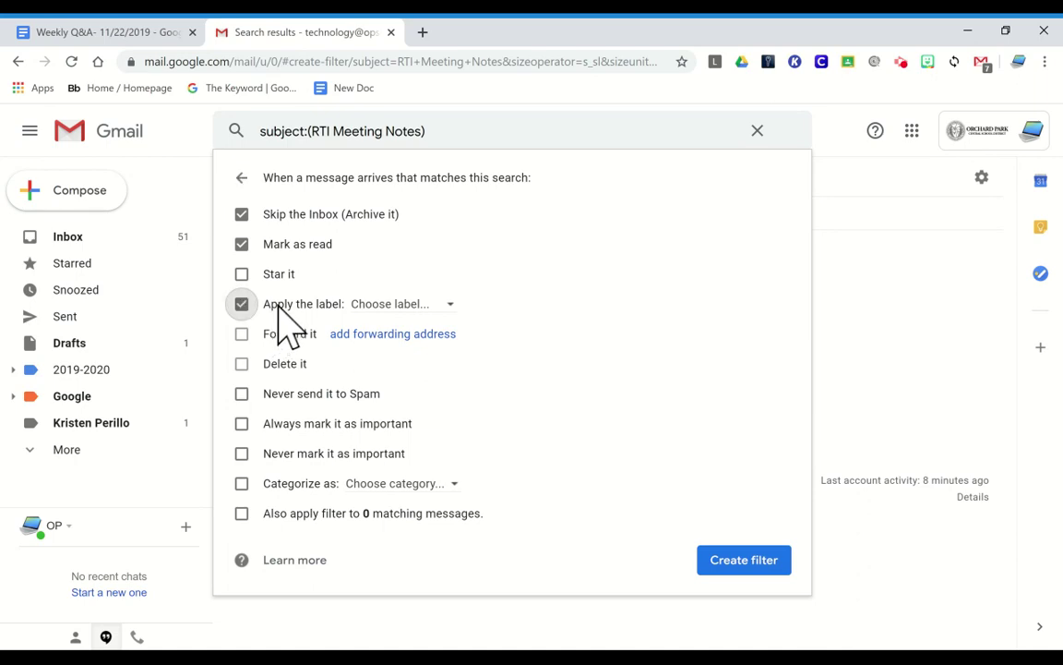
click(377, 308)
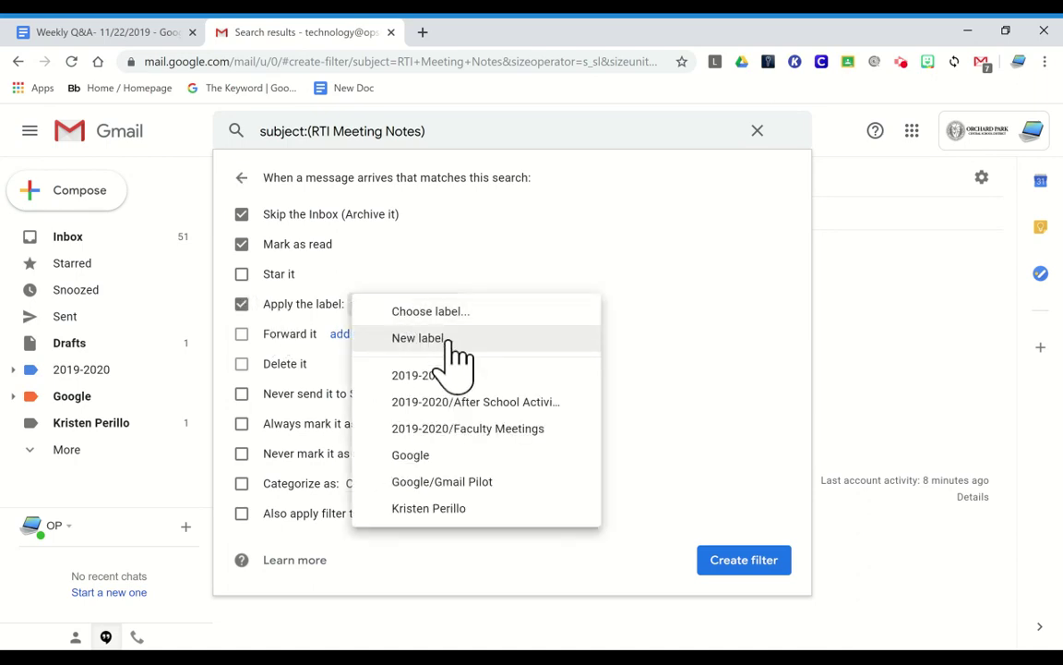
click(453, 341)
text(RTI N)
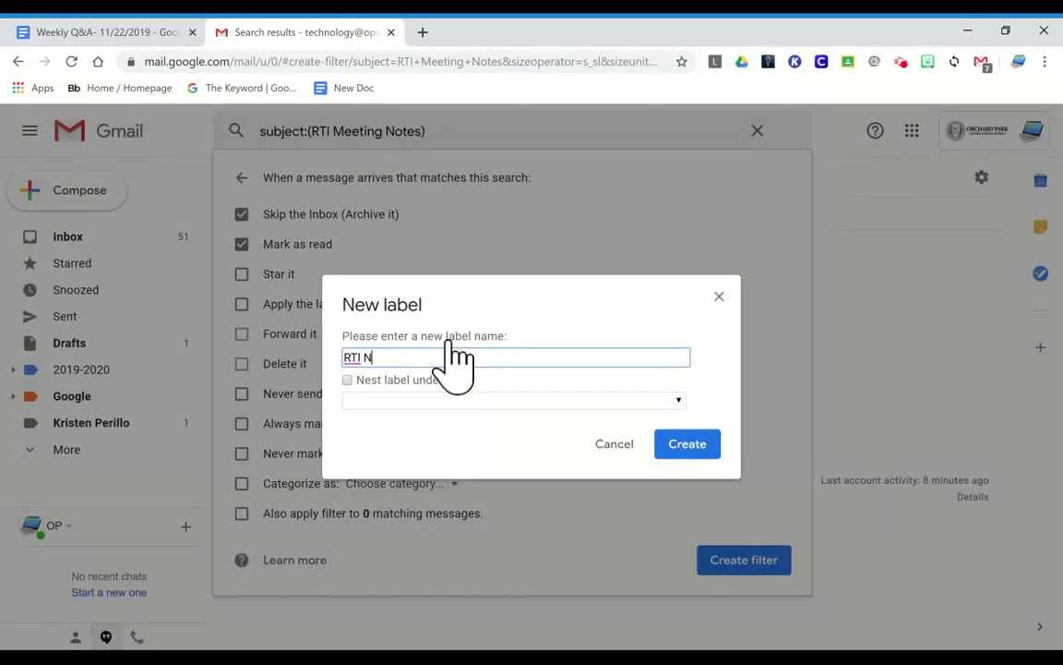
text(otes)
click(683, 446)
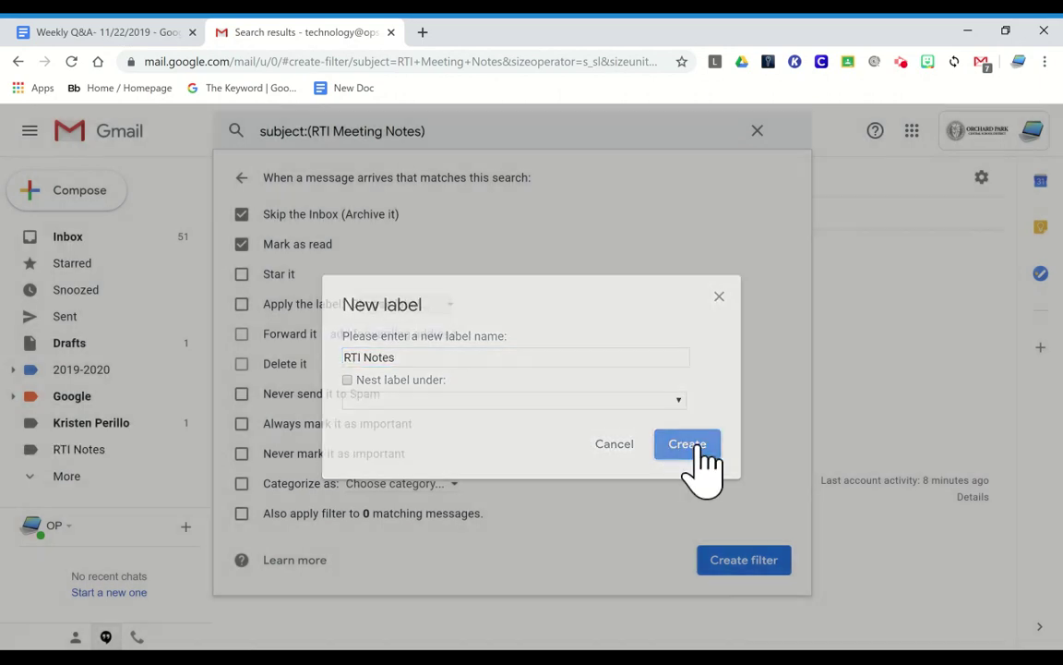
Untick the mark-as-read, archive and apply-label actions
click(243, 244)
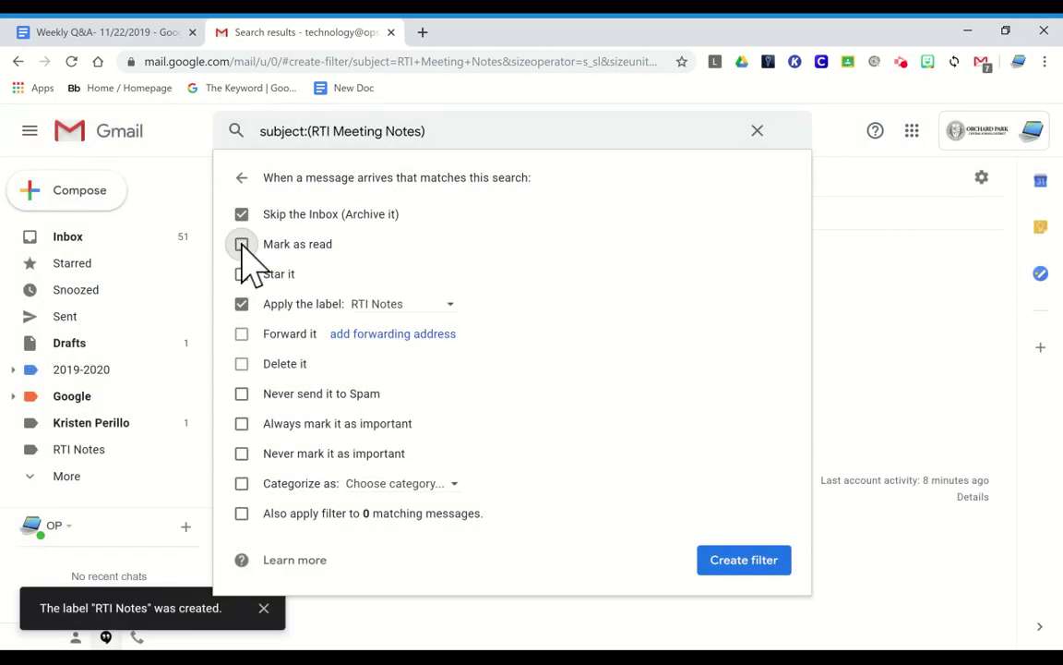
click(243, 215)
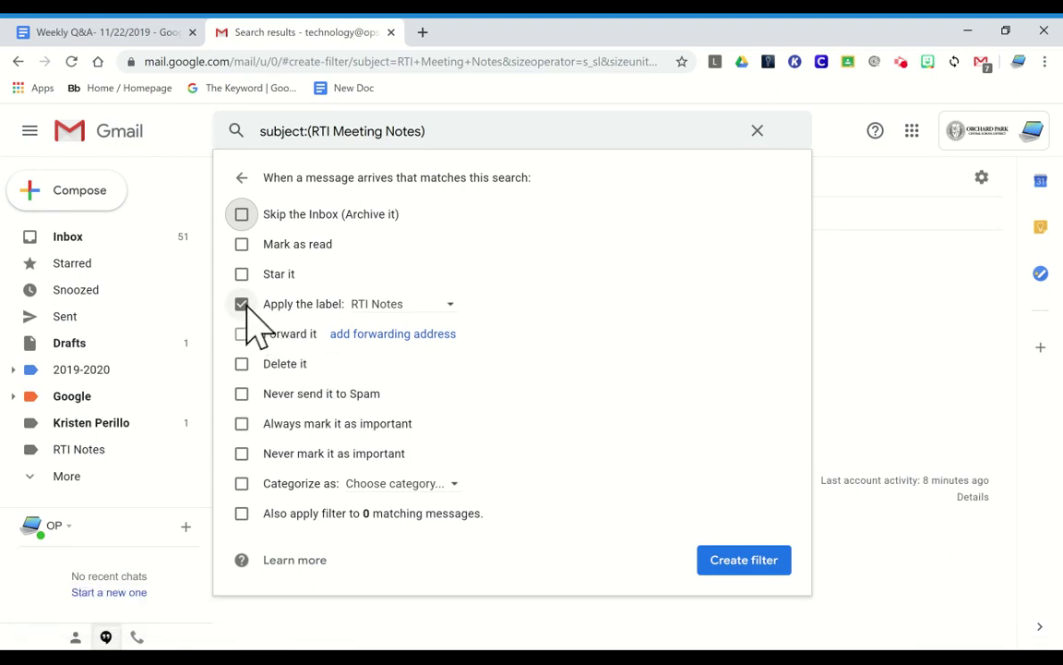
click(242, 305)
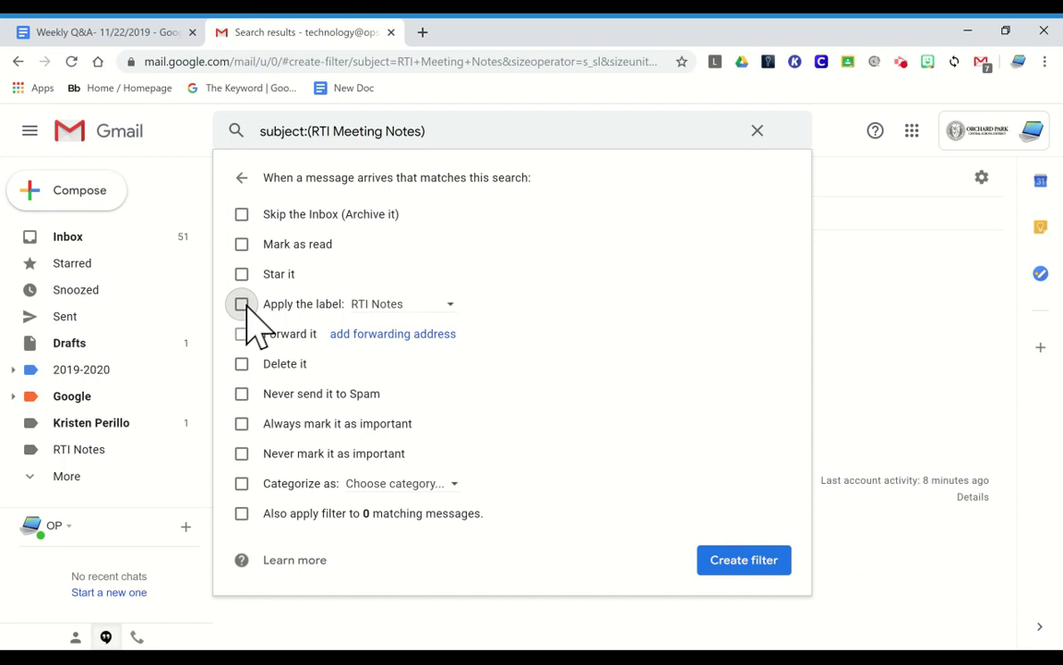